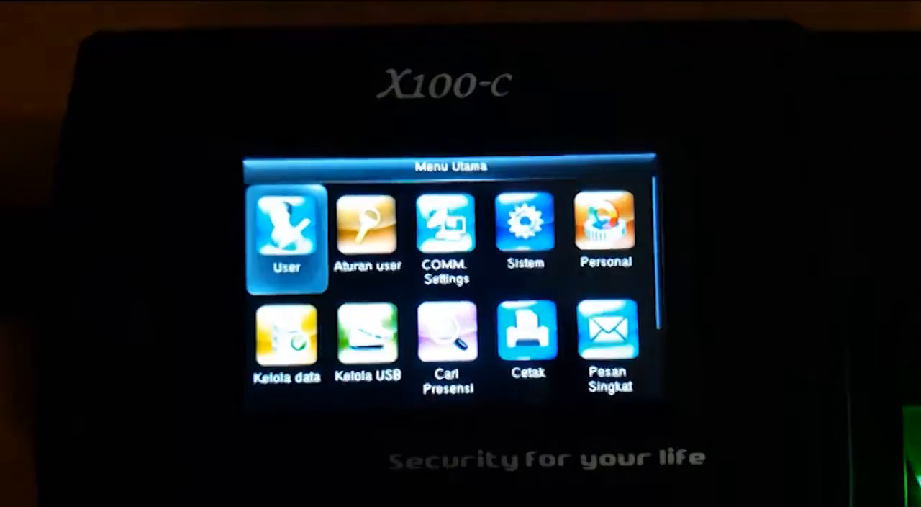
# Step: Open the Ambil data (Download) options under Kelola USB on the attendance machine
pyautogui.press('Down')
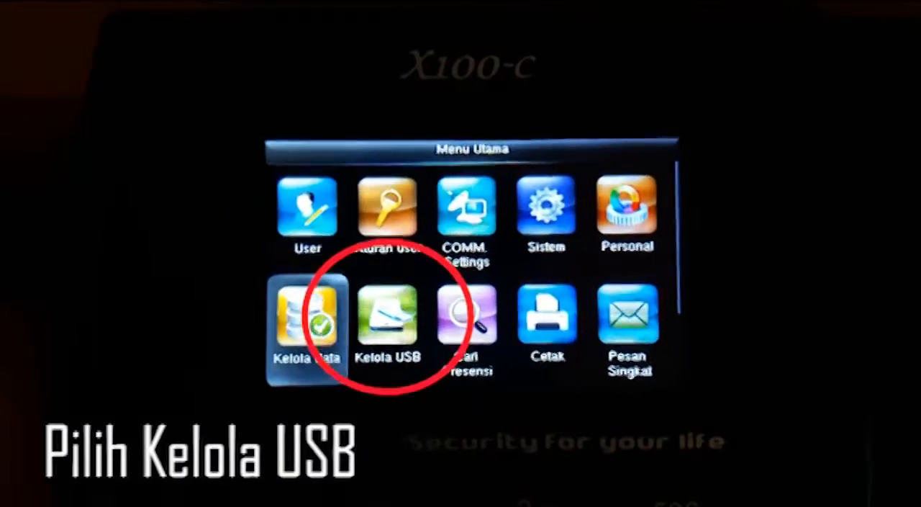
pyautogui.press('Right')
pyautogui.press('Return')
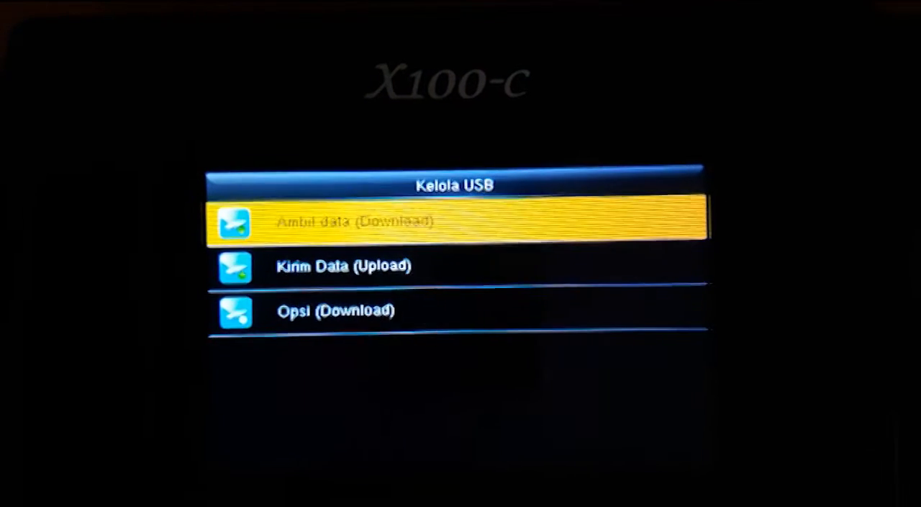
pyautogui.press('Return')
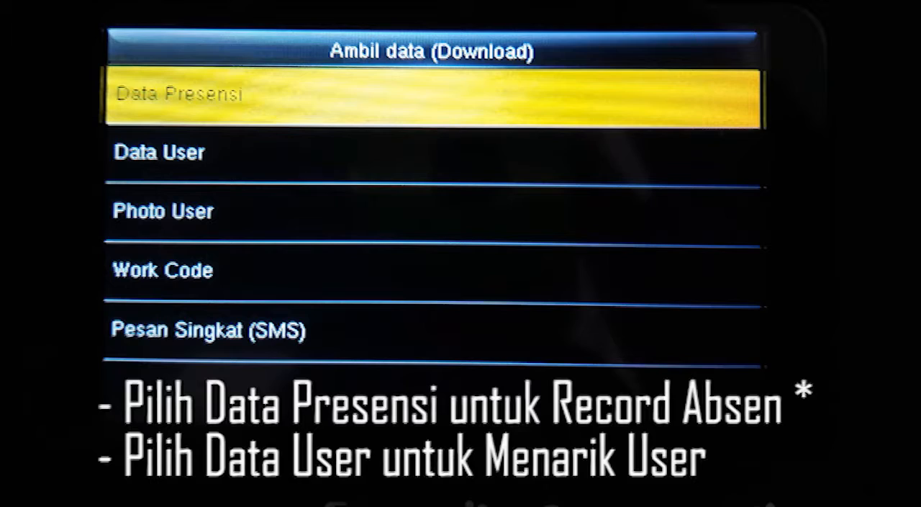
# Step: Download the attendance records (Data Presensi) to the USB drive for the time range Minggu Ini
pyautogui.press('Return')
pyautogui.press('Down')
pyautogui.press('Down')
pyautogui.press('Down')
pyautogui.press('Up')
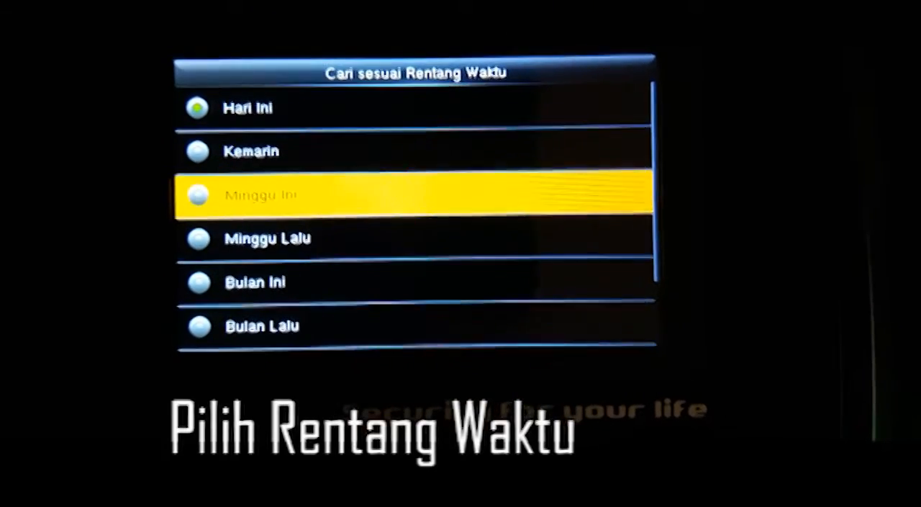
pyautogui.press('Return')
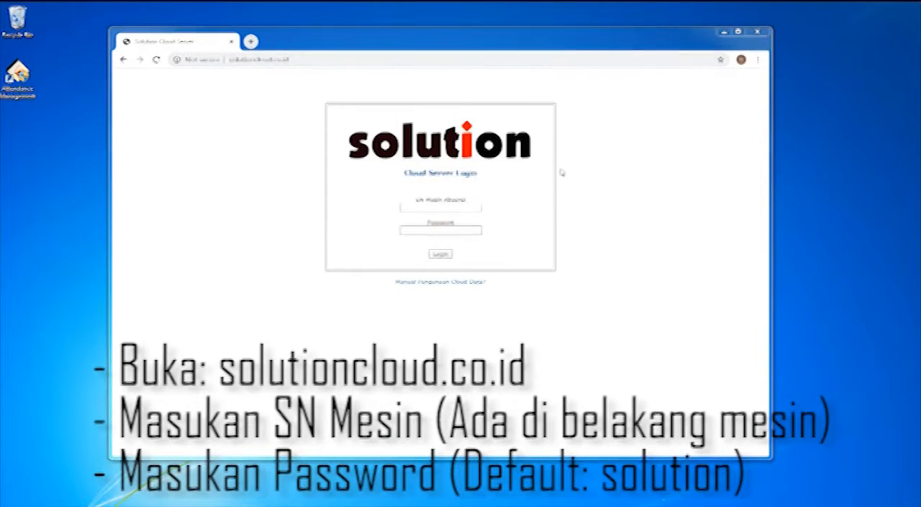
# Step: Log in to the Solution Cloud Server at solutioncloud.co.id with the attendance machine's serial number and the account password
pyautogui.click(216, 60)
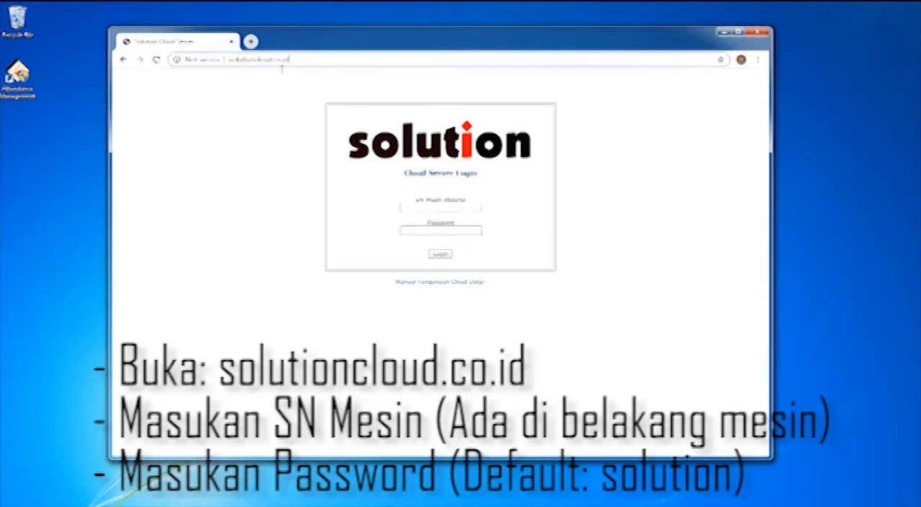
pyautogui.click(554, 218)
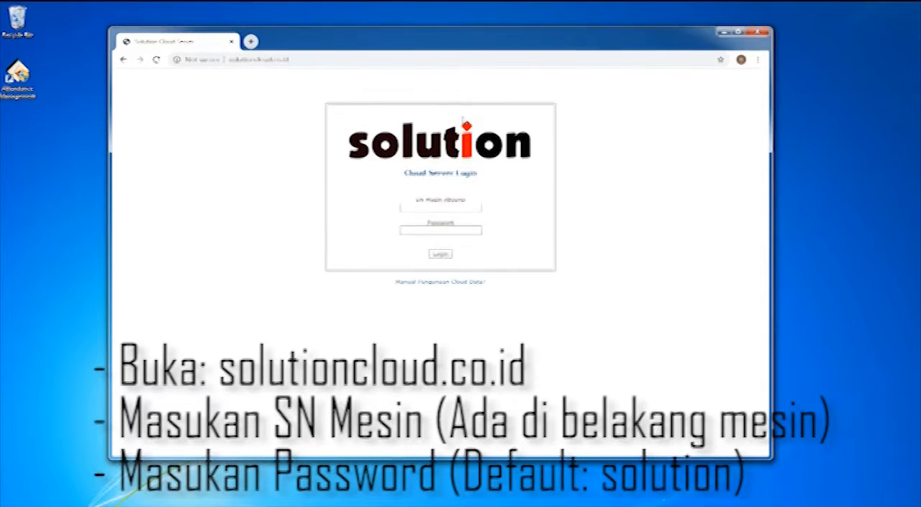
pyautogui.moveTo(466, 43); pyautogui.dragTo(422, 27)
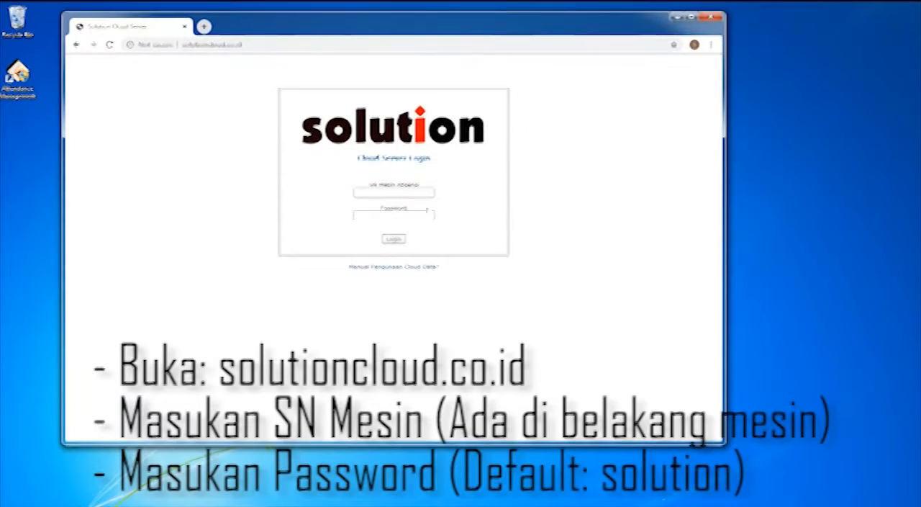
pyautogui.click(427, 189)
pyautogui.write('xxxxxxxxxxxx')
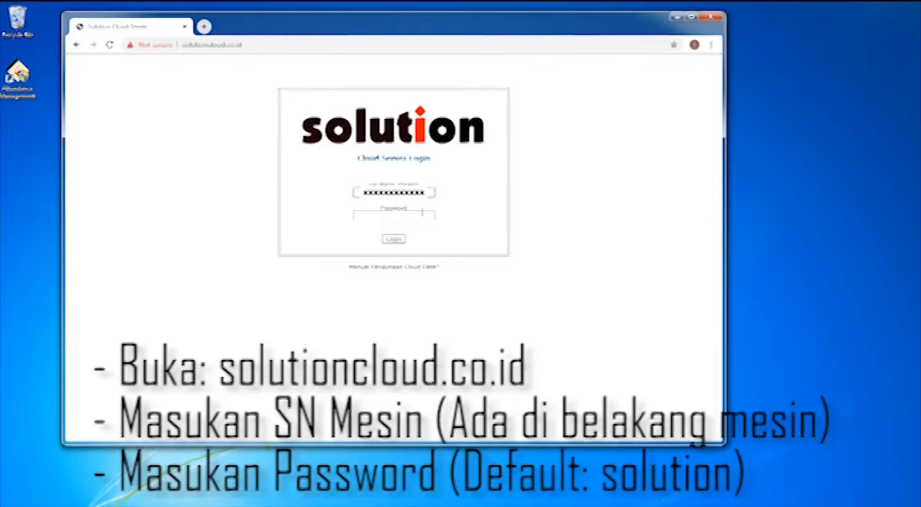
pyautogui.click(423, 212)
pyautogui.write('solution')
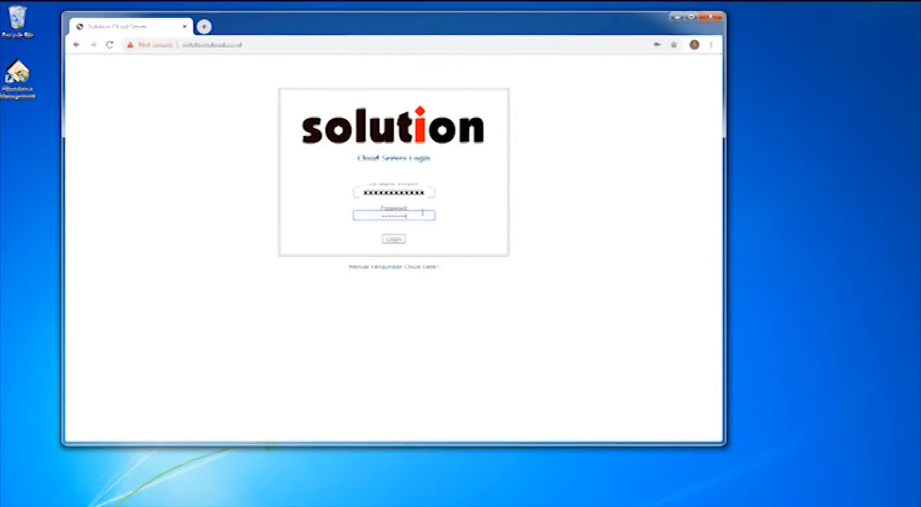
pyautogui.click(392, 239)
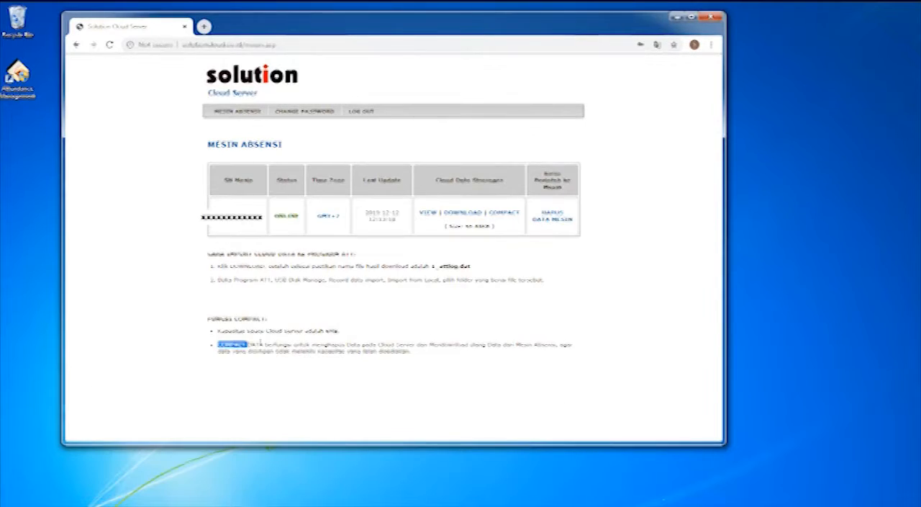
# Step: Review the note explaining COMPACT DATA and download the machine's attendance data from Cloud Data Storage
pyautogui.moveTo(338, 351); pyautogui.dragTo(551, 344)
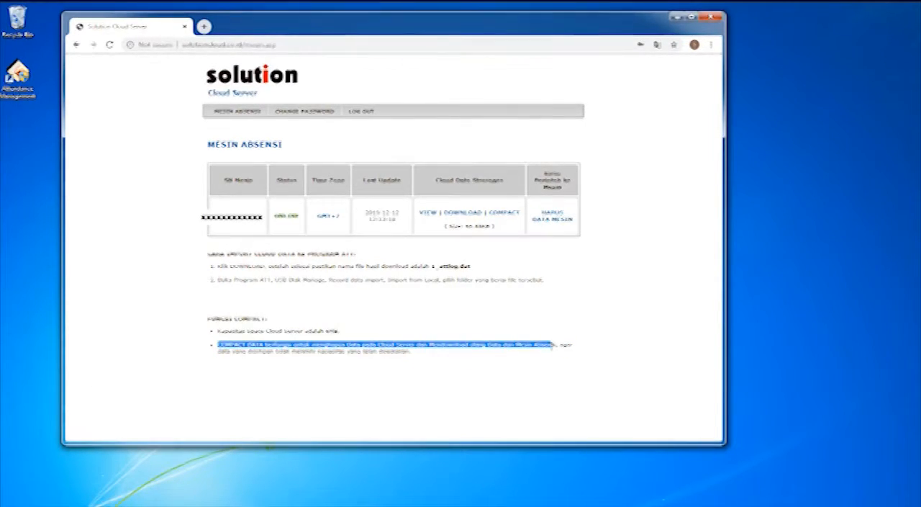
pyautogui.click(523, 310)
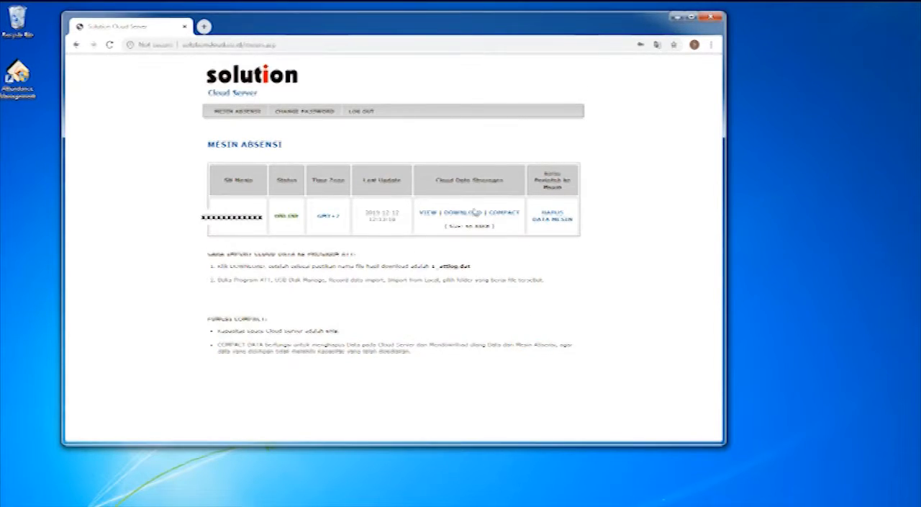
pyautogui.click(472, 217)
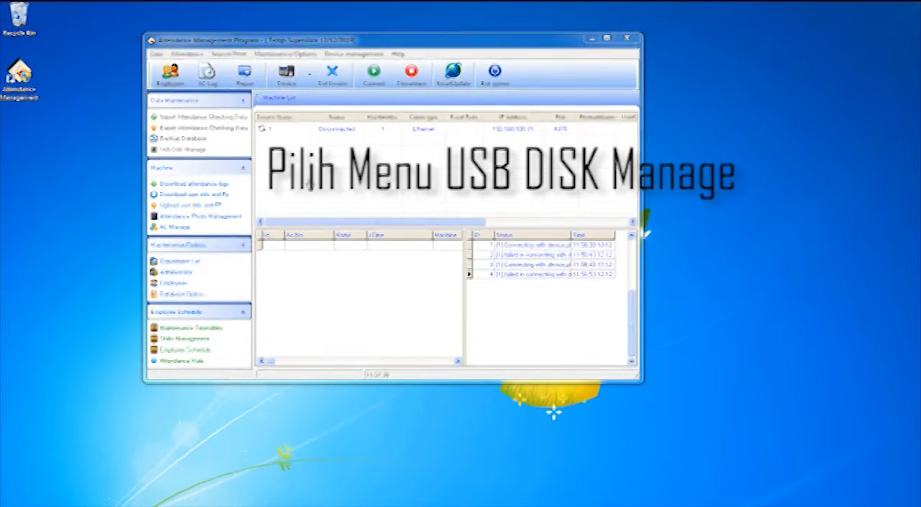
# Step: Switch to the Attendance Management Program and open USB disk management at Record data import, keeping the preselected machine type
pyautogui.click(197, 153)
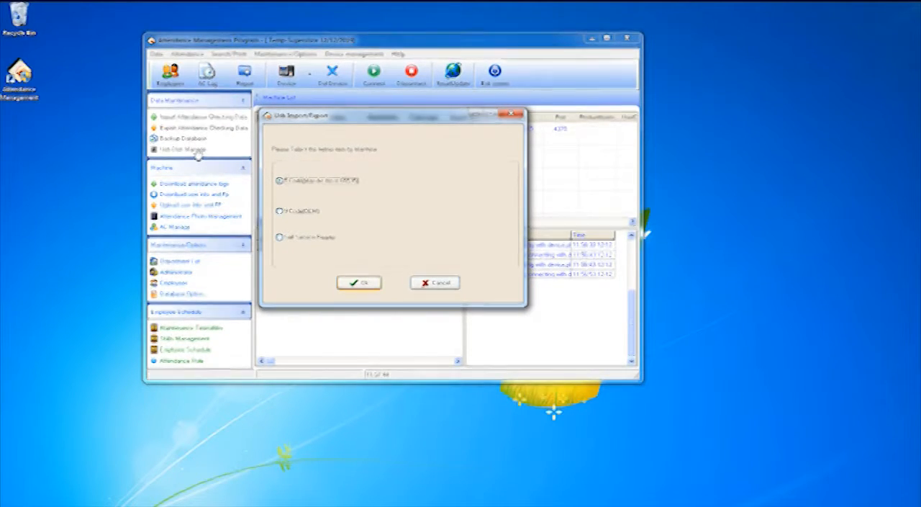
pyautogui.press('Return')
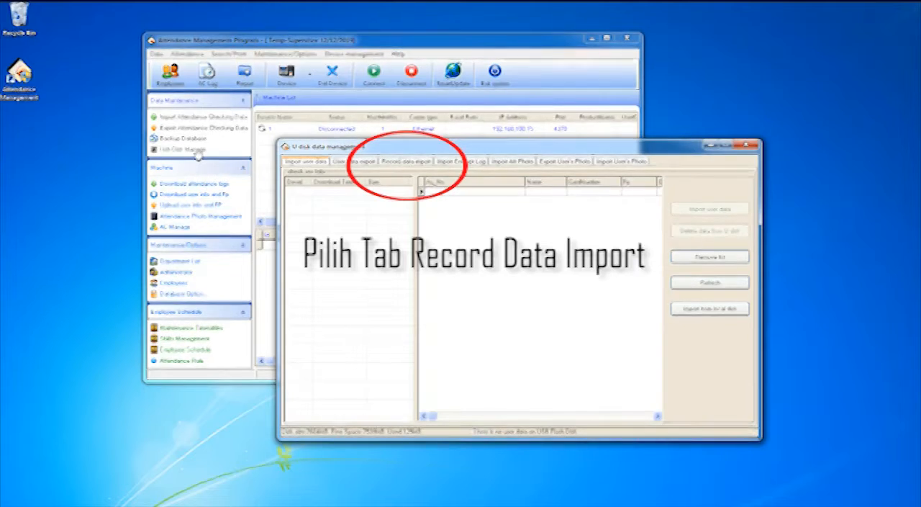
pyautogui.press('Right')
pyautogui.press('Right')
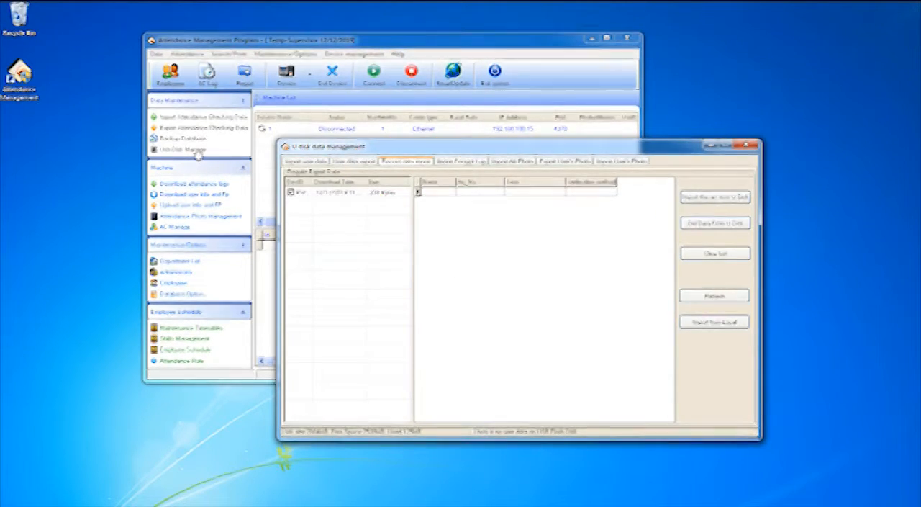
# Step: Try to import the listed attendance record file directly from the USB disk
pyautogui.click(337, 192)
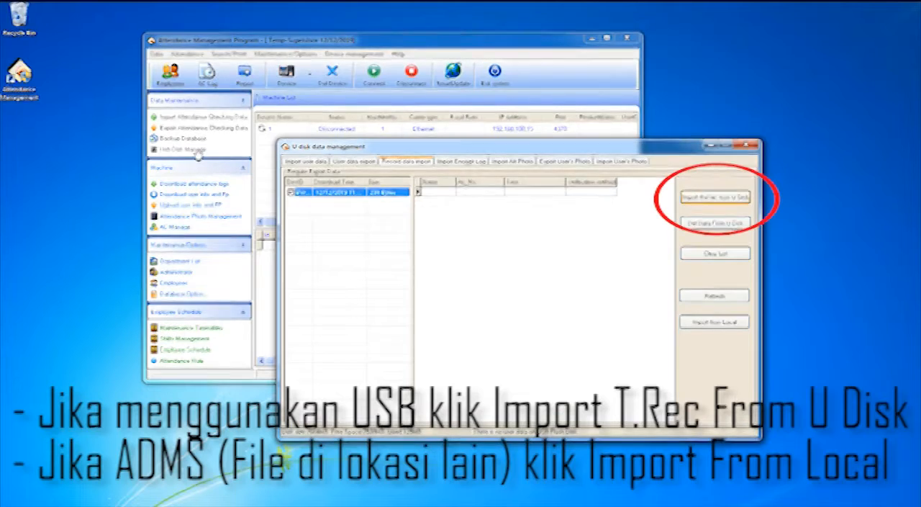
pyautogui.click(714, 196)
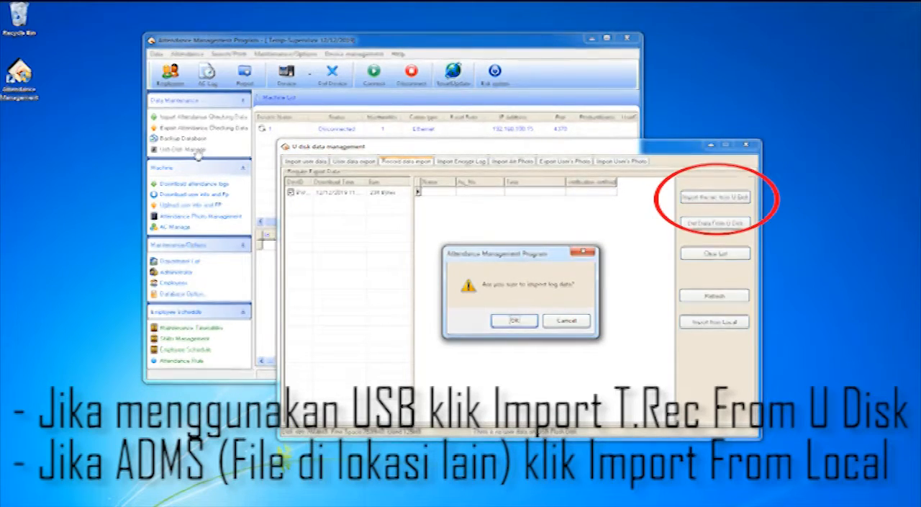
pyautogui.click(514, 321)
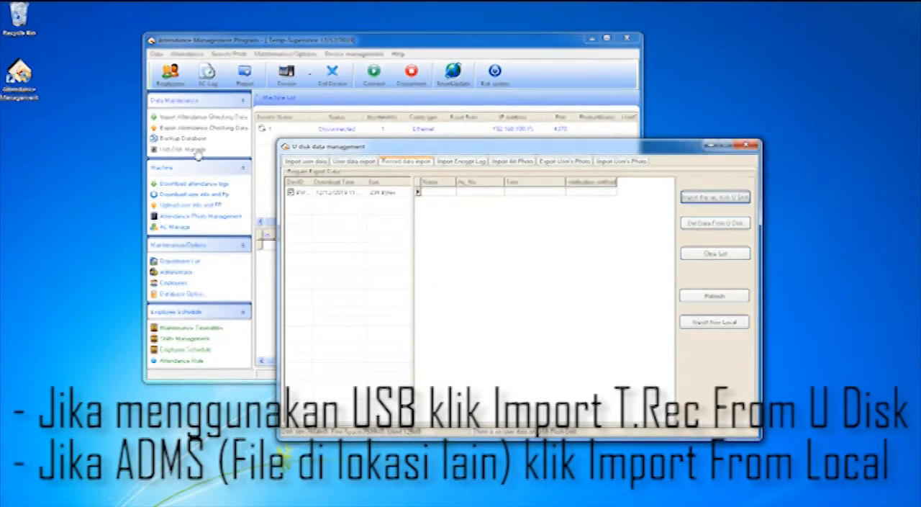
# Step: Import the attendance log data from the local Removable Disk and close the U disk data management window
pyautogui.click(714, 321)
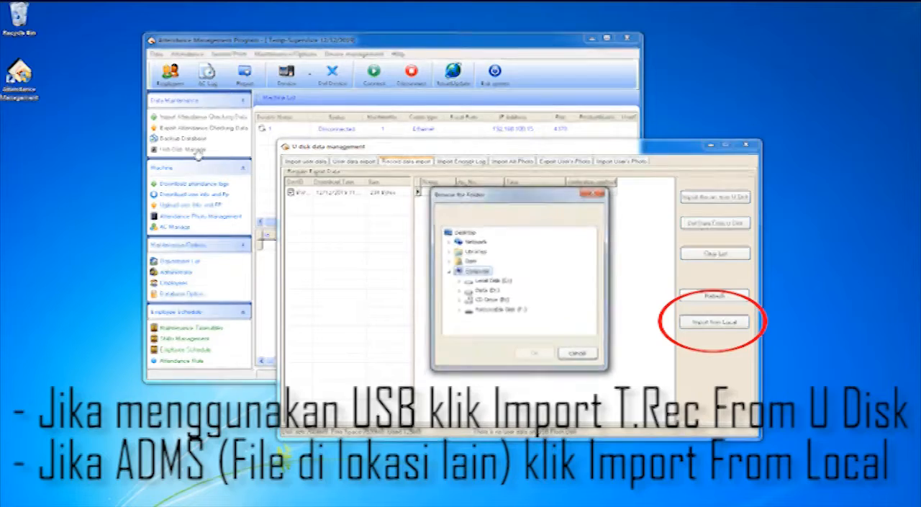
pyautogui.click(501, 311)
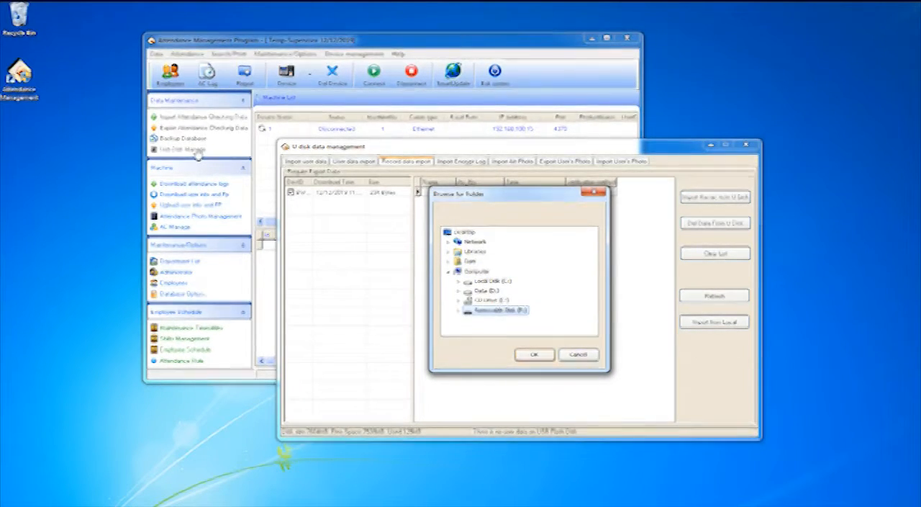
pyautogui.press('Return')
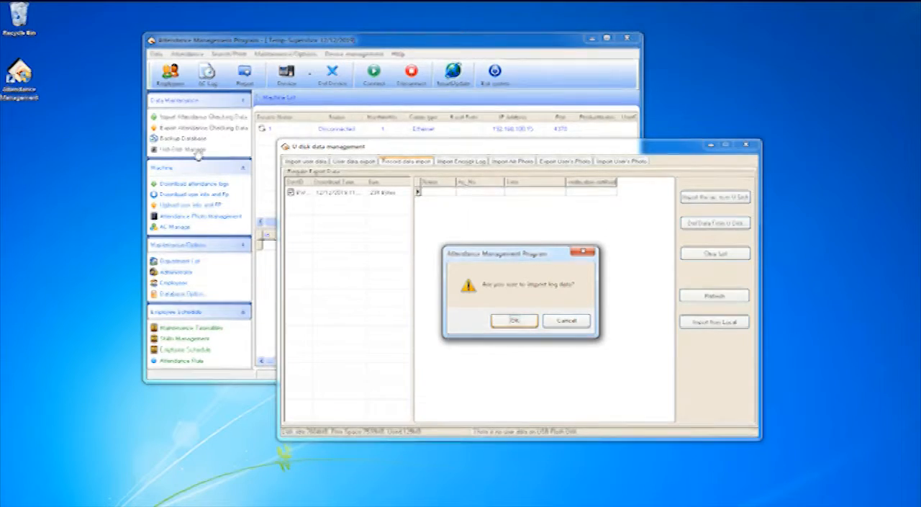
pyautogui.press('Return')
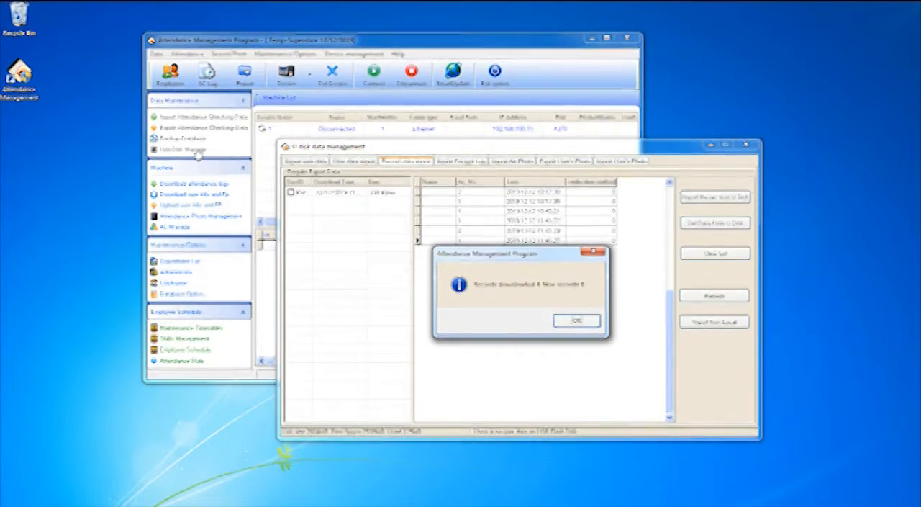
pyautogui.press('Return')
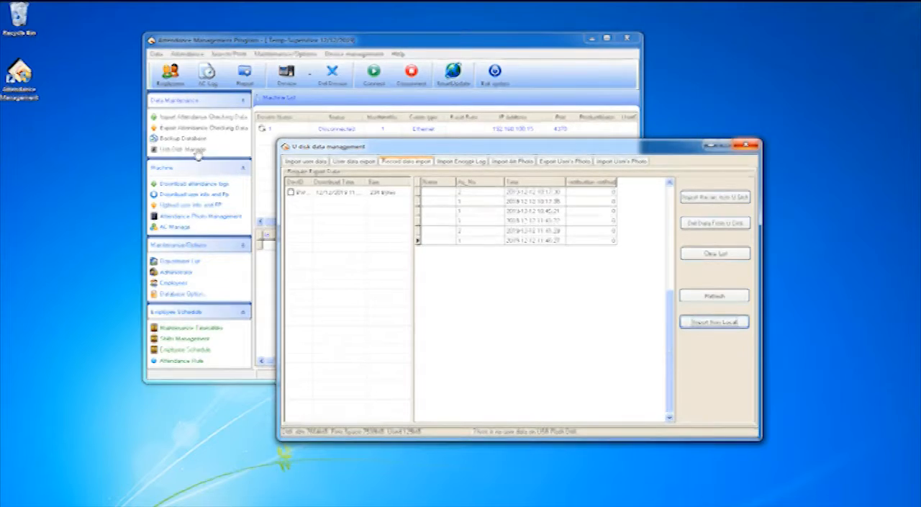
pyautogui.hotkey('alt', 'F4')
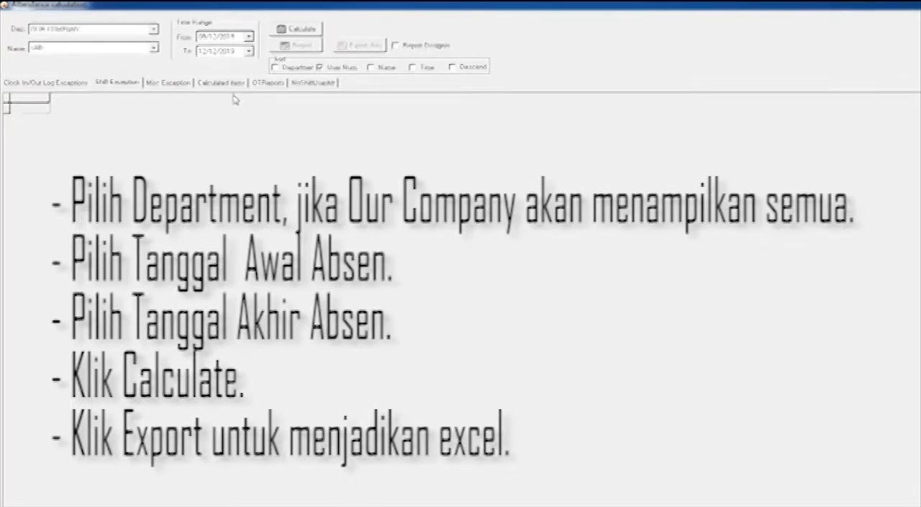
# Step: Calculate attendance for the Office department over the time range 09/12/2019 to 12/12/2019
pyautogui.hotkey('alt', 'Down')
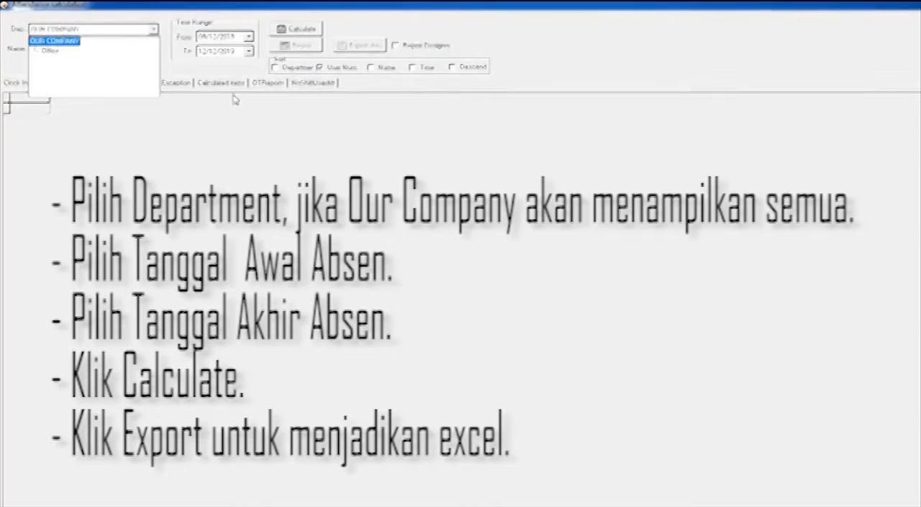
pyautogui.press('Return')
pyautogui.hotkey('alt', 'Down')
pyautogui.press('Return')
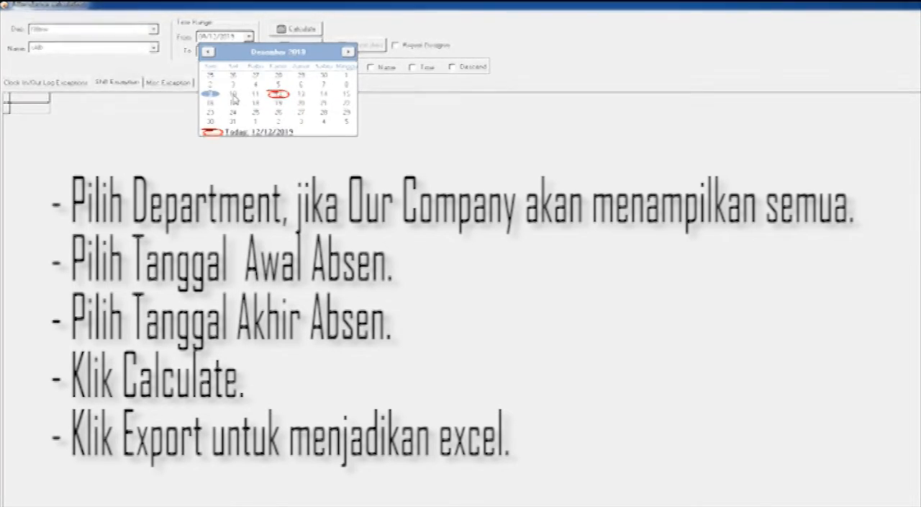
pyautogui.click(249, 52)
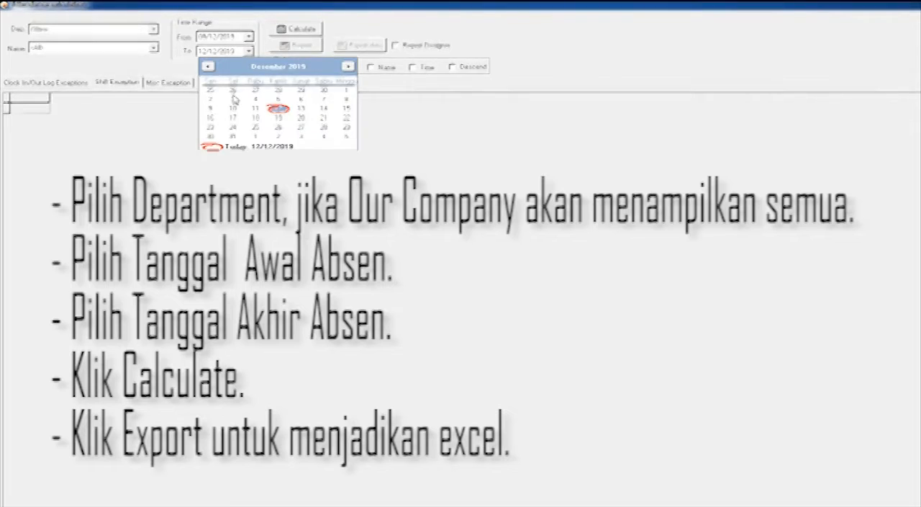
pyautogui.click(279, 108)
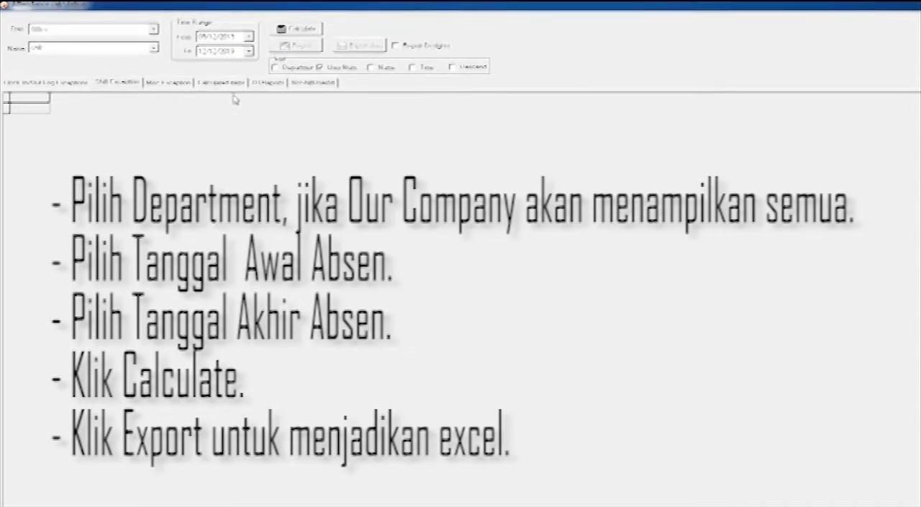
pyautogui.click(296, 29)
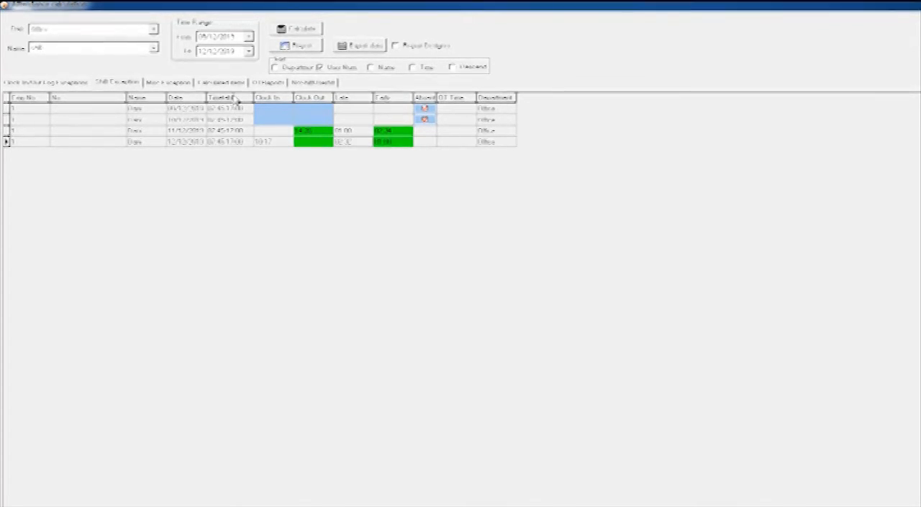
# Step: Export the calculated attendance with all fields to a Microsoft Excel file named Absent
pyautogui.click(359, 46)
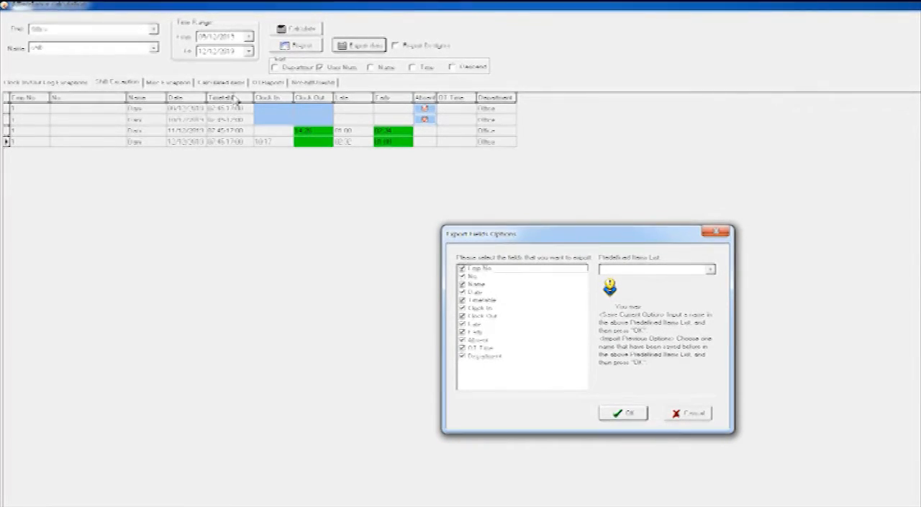
pyautogui.press('Return')
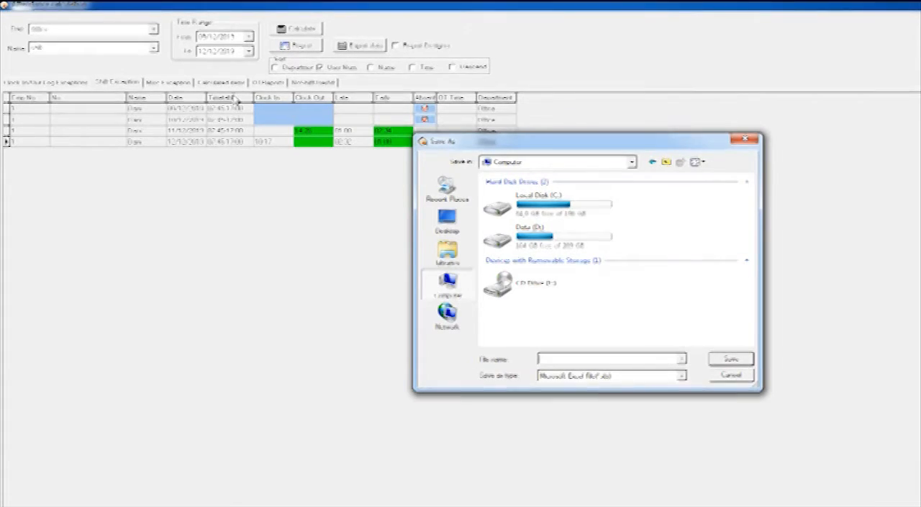
pyautogui.write('Absent')
pyautogui.press('Return')
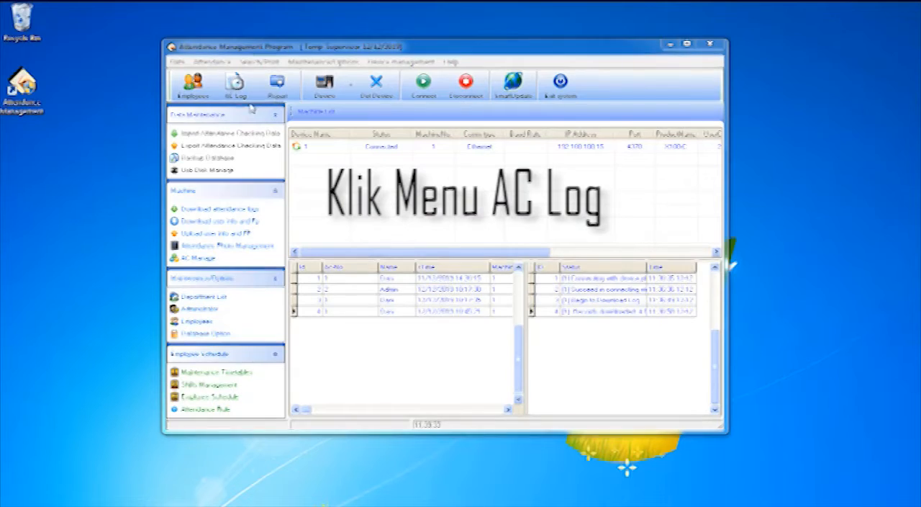
# Step: Search the AC Log attendance records of all Office department employees for the time range 09/12/2019 to 12/12/2019
pyautogui.click(234, 86)
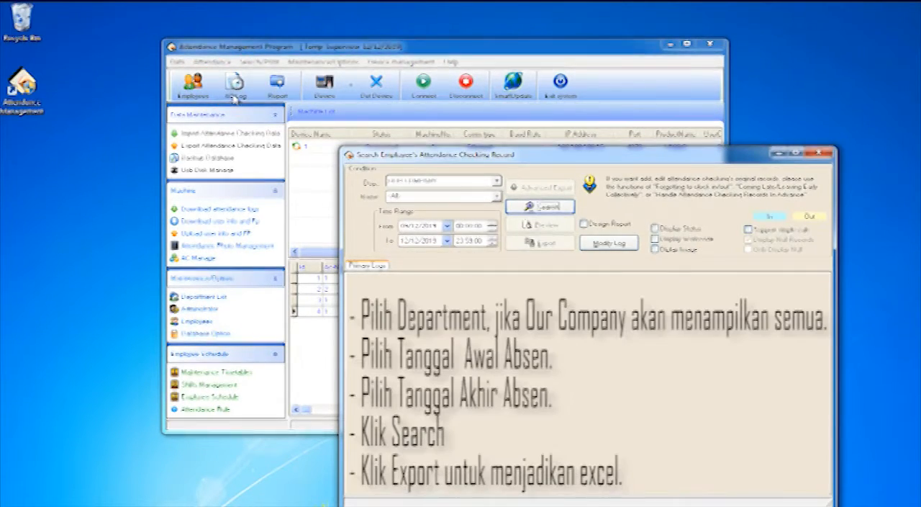
pyautogui.click(496, 180)
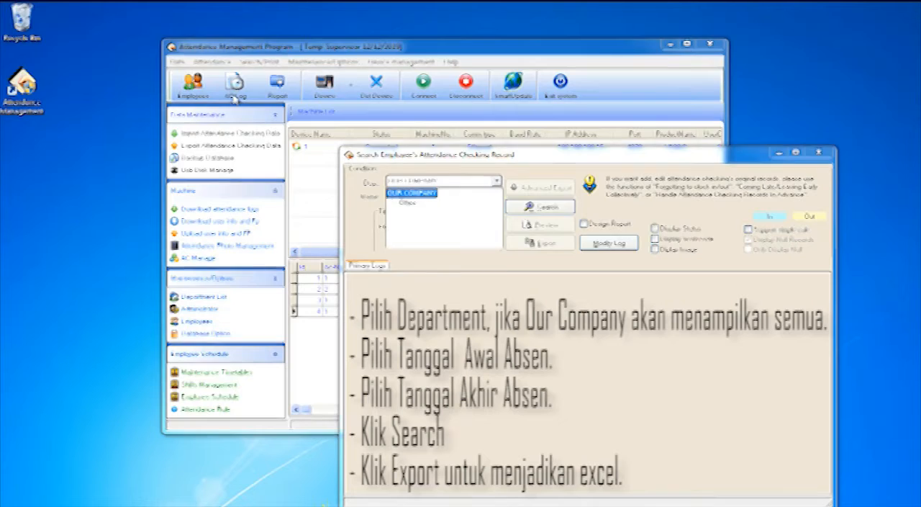
pyautogui.click(408, 202)
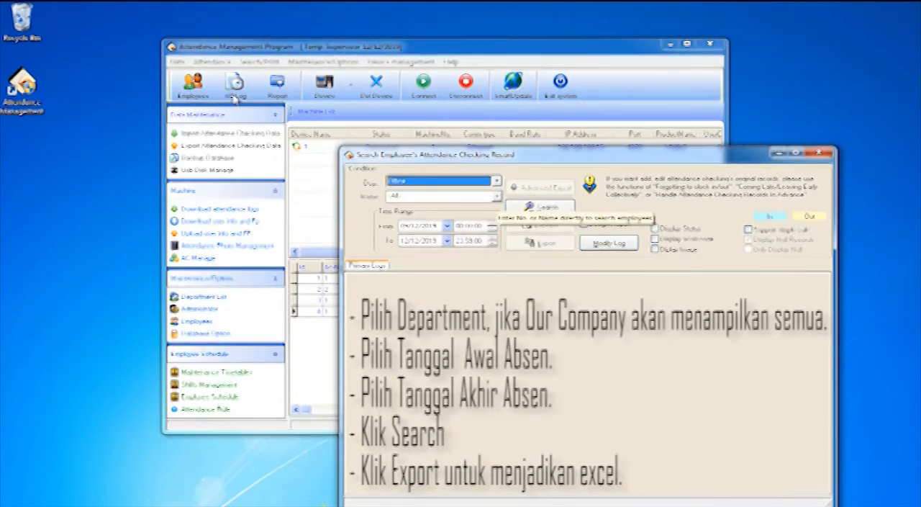
pyautogui.click(496, 196)
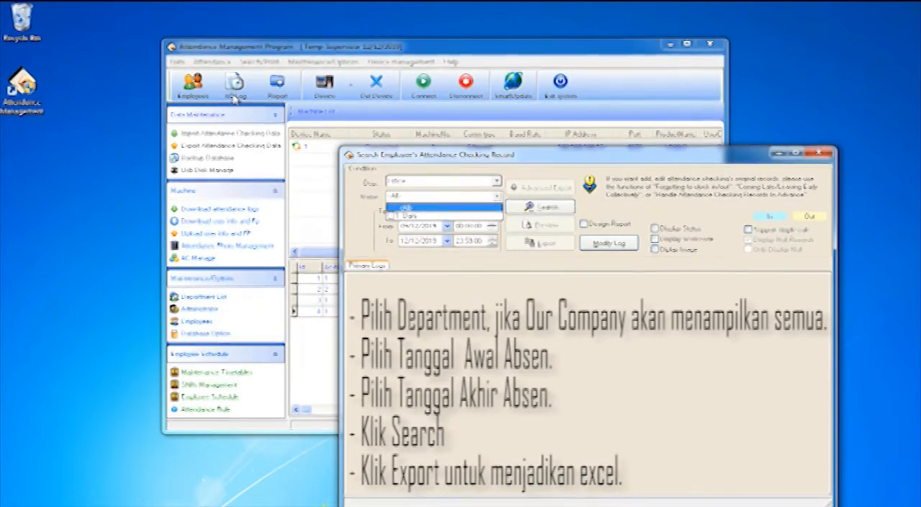
pyautogui.click(447, 226)
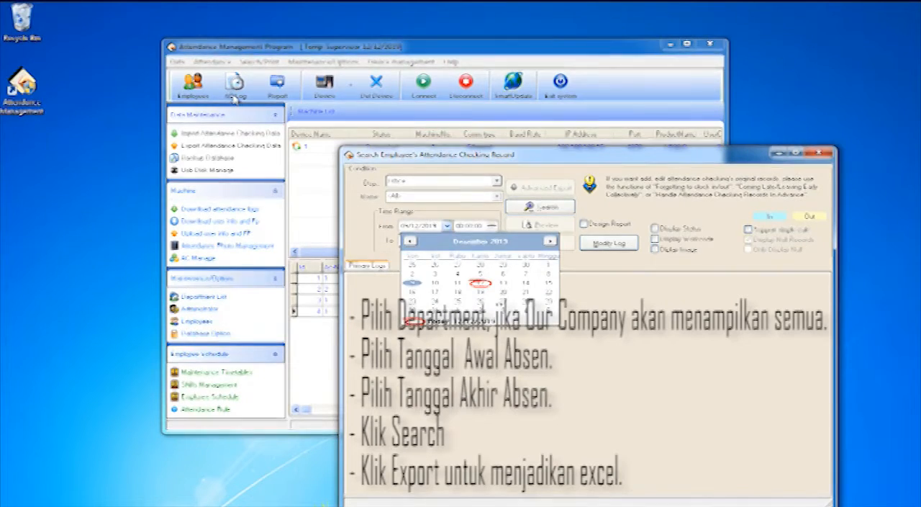
pyautogui.click(412, 282)
pyautogui.click(447, 241)
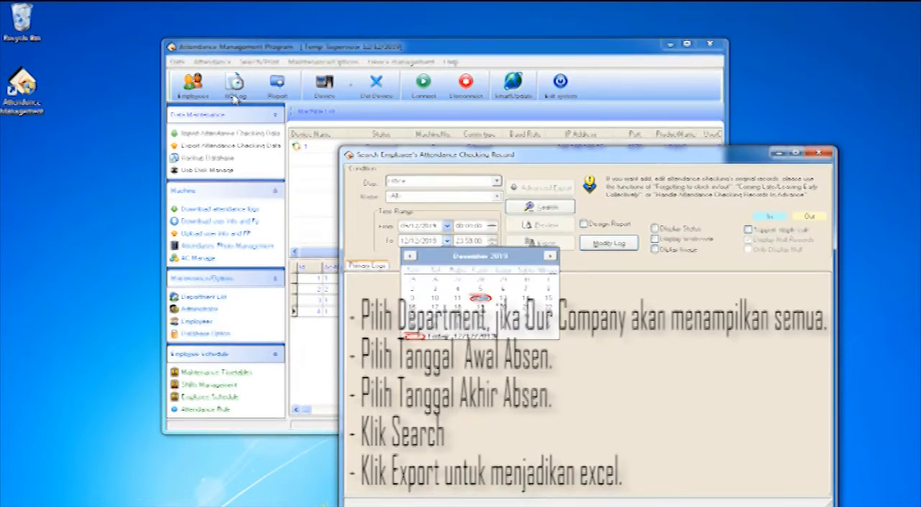
pyautogui.click(480, 297)
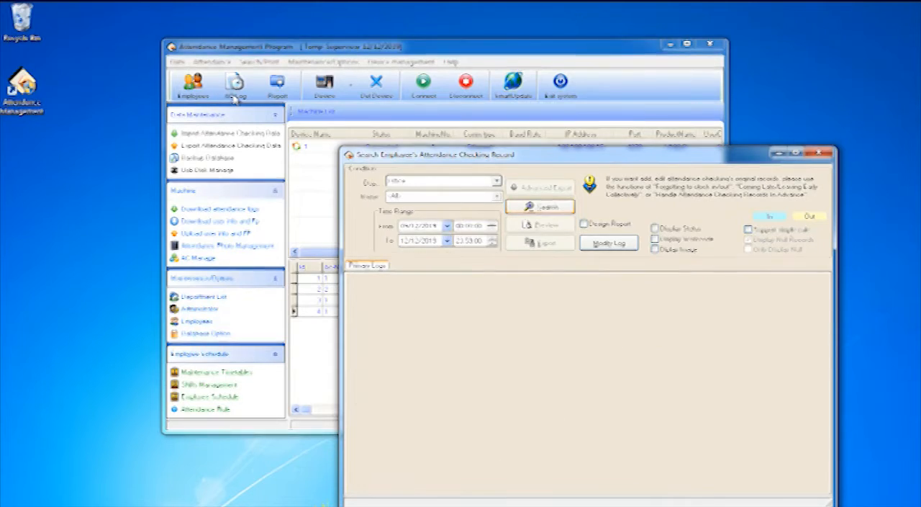
pyautogui.click(540, 207)
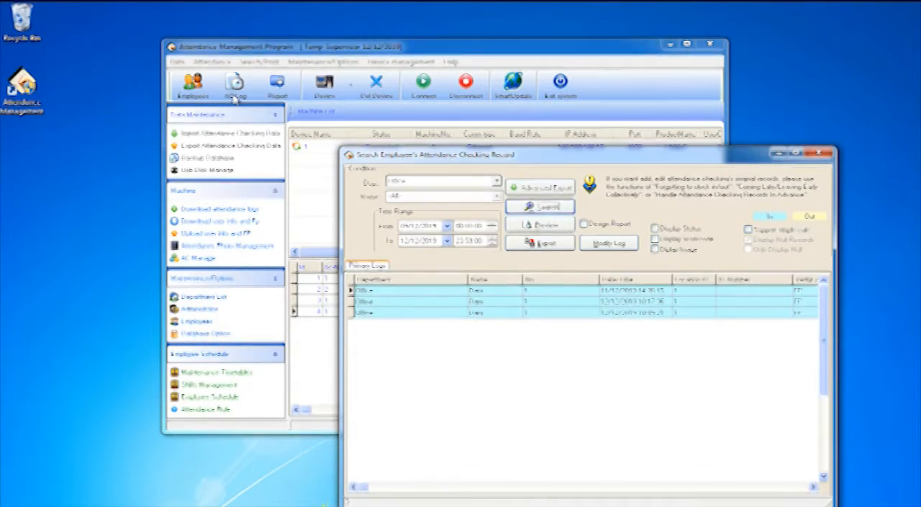
# Step: Switch the department to OUR COMPANY and search the attendance records again
pyautogui.click(497, 181)
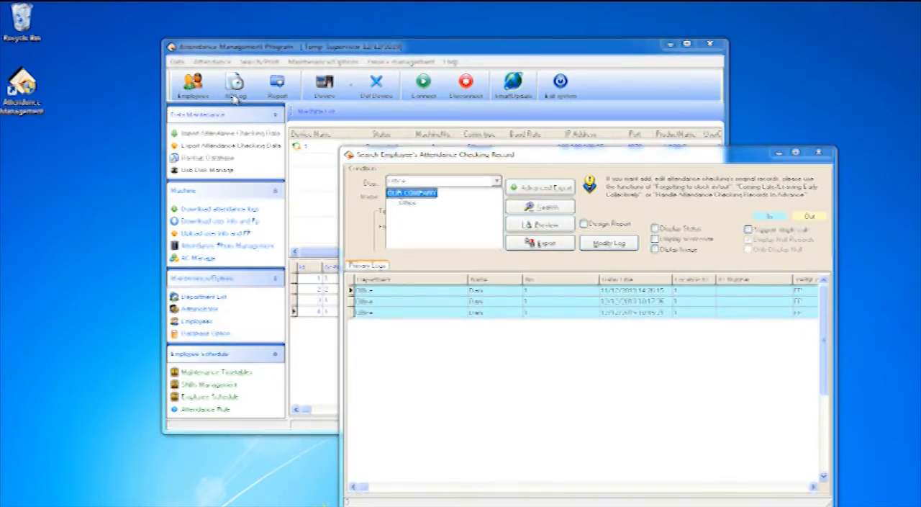
pyautogui.click(412, 193)
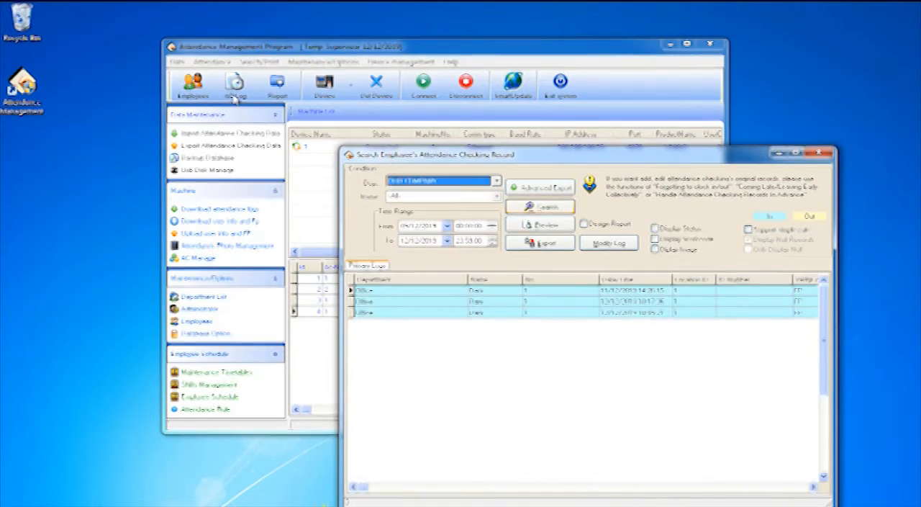
pyautogui.click(539, 206)
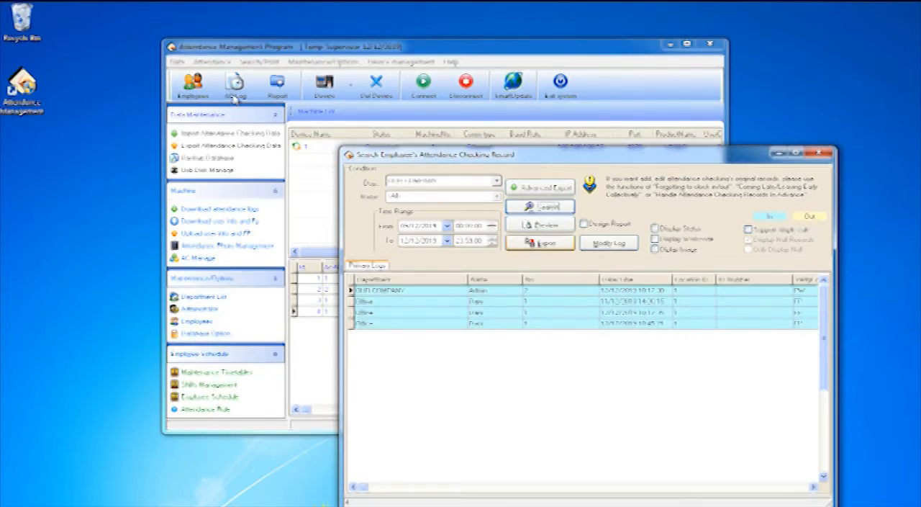
# Step: Export the OUR COMPANY attendance records with all fields to a Microsoft Excel file named Absen
pyautogui.click(540, 242)
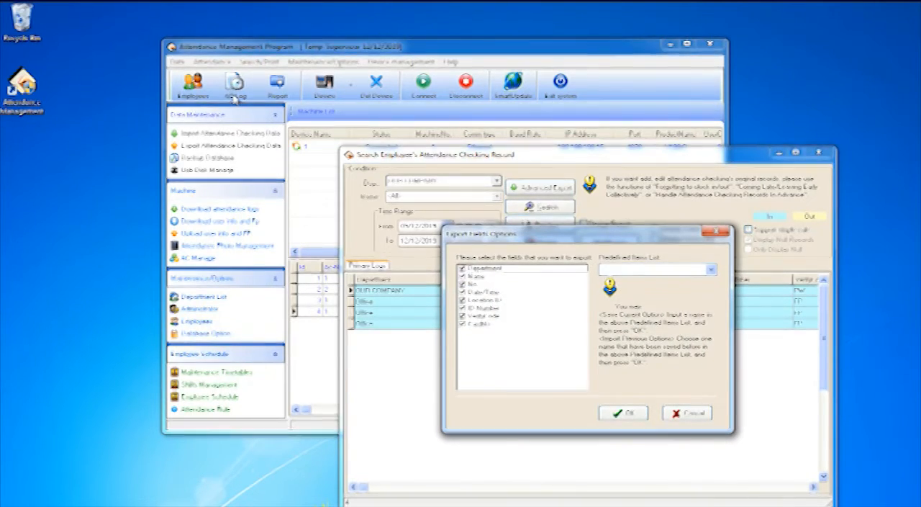
pyautogui.click(623, 412)
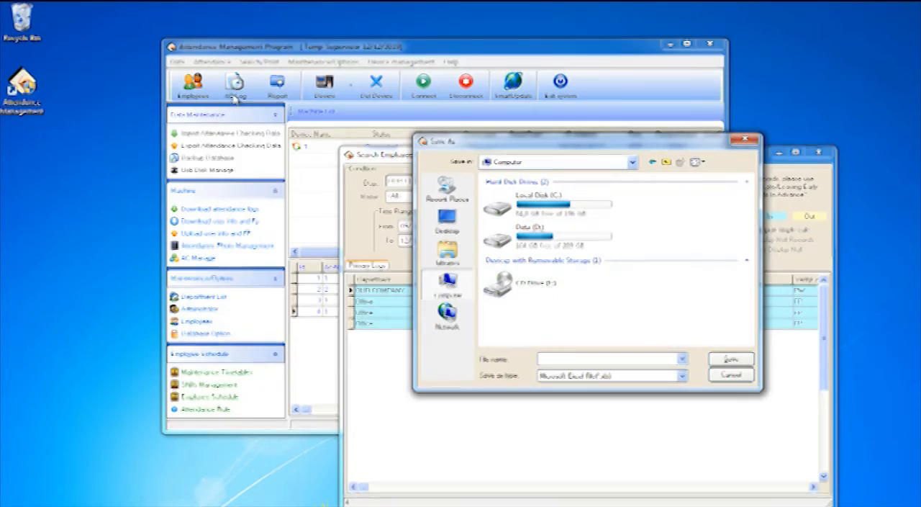
pyautogui.write('Absen')
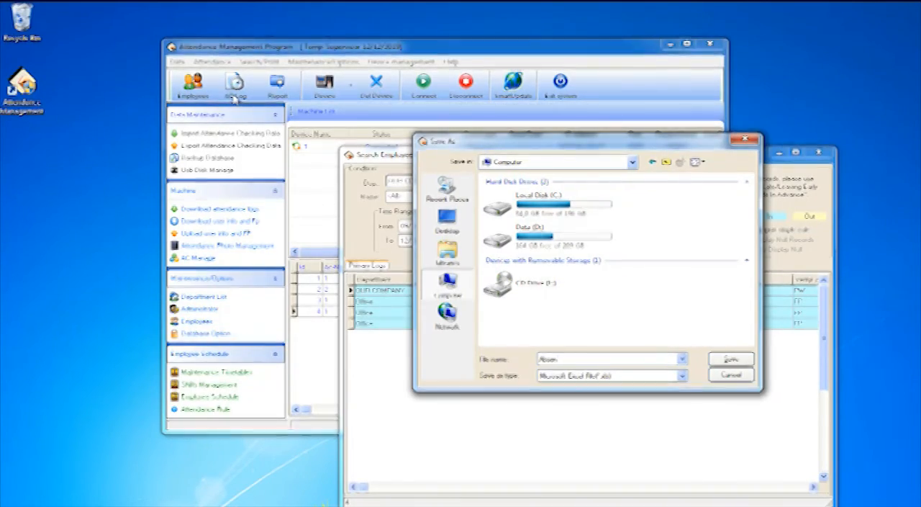